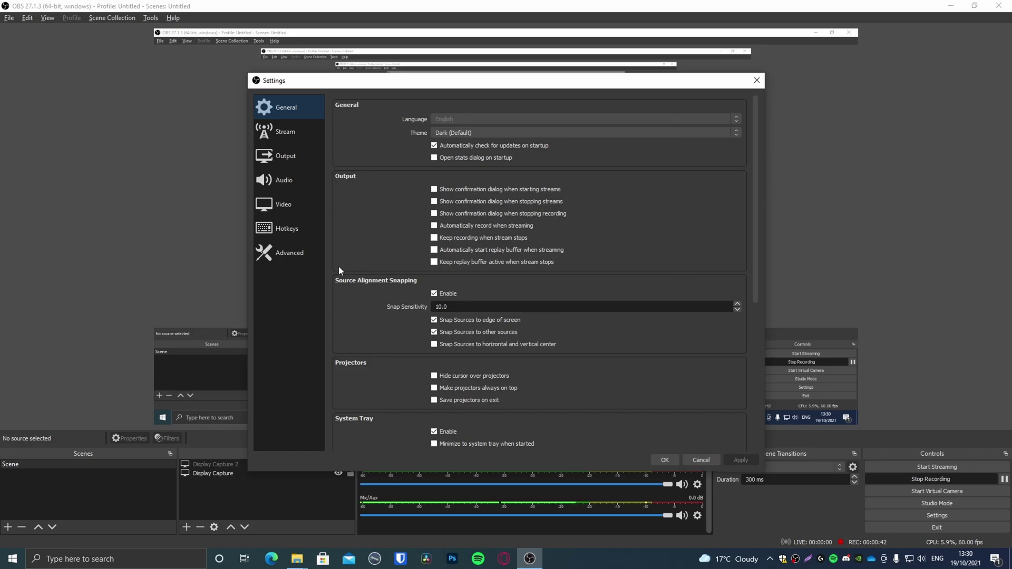
# Show the Video settings page, where the downscale filter is Bicubic (Sharpened scaling, 16 samples).
pyautogui.click(305, 212)
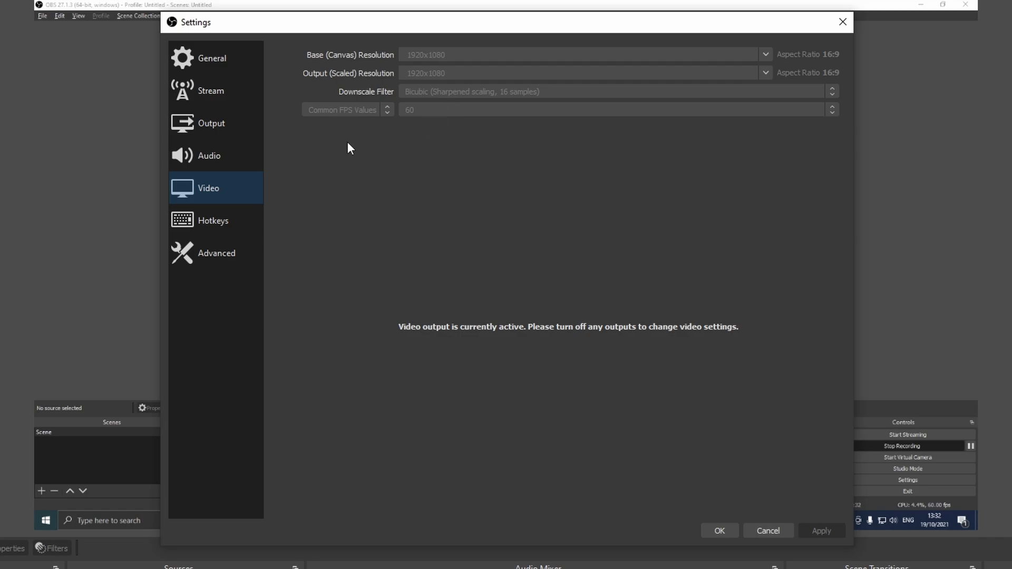
# Bring up the Output page's Recording settings: NVIDIA NVENC H.264, CBR at 40000 Kbps.
pyautogui.click(226, 123)
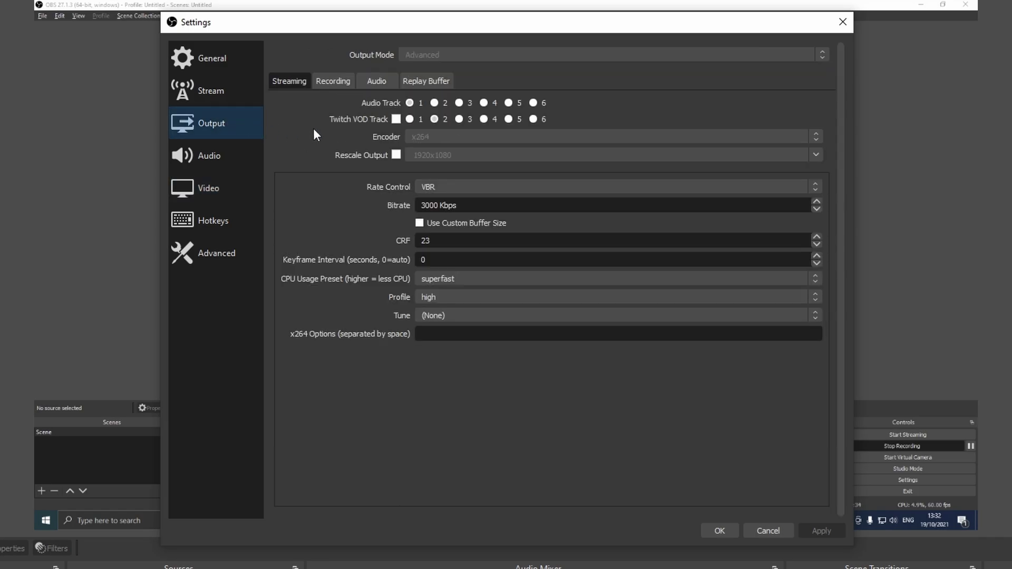
pyautogui.click(329, 84)
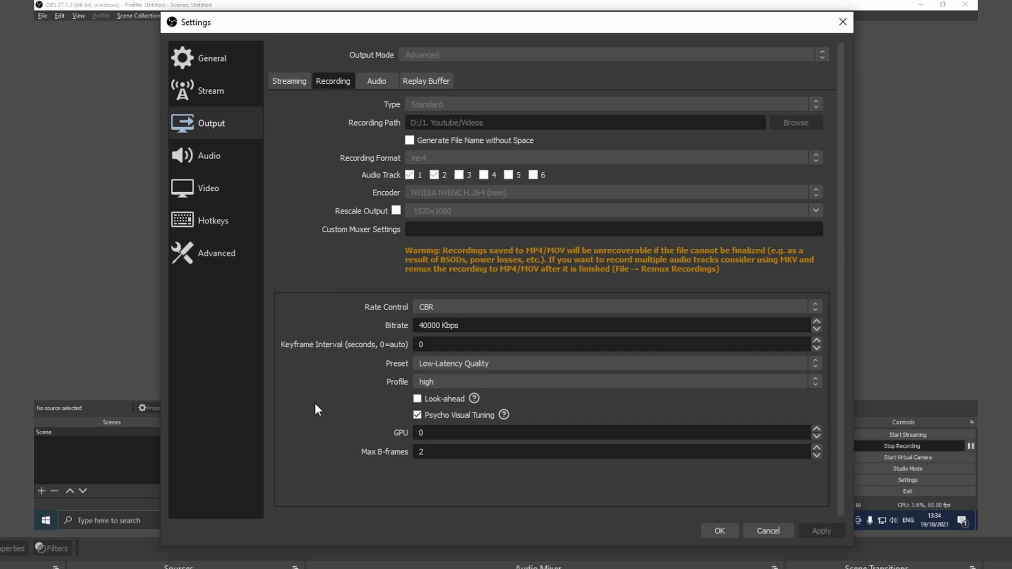
pyautogui.click(449, 307)
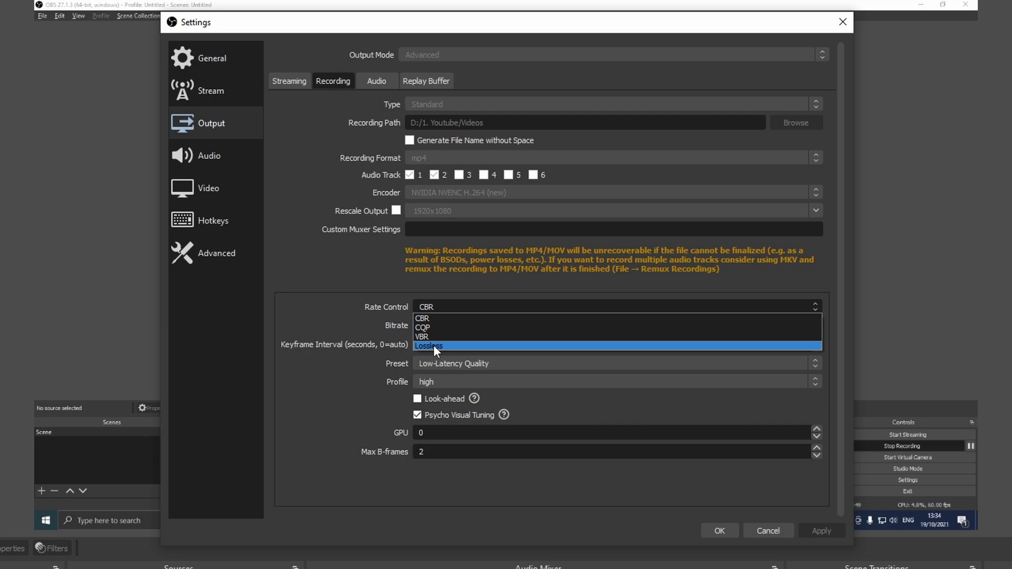
# Keep CBR and lower the recording bitrate from 40000 to 2500 Kbps.
pyautogui.click(434, 319)
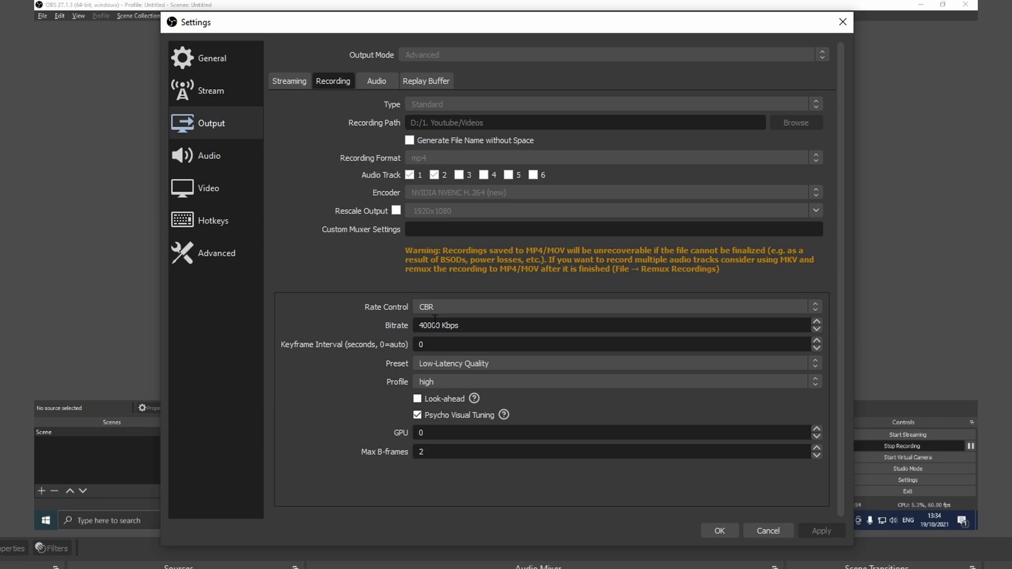
pyautogui.moveTo(444, 326)
pyautogui.mouseDown()
pyautogui.moveTo(416, 328)
pyautogui.moveTo(451, 326)
pyautogui.moveTo(442, 328)
pyautogui.mouseUp()
pyautogui.click(420, 326)
pyautogui.click(421, 327)
pyautogui.moveTo(421, 327); pyautogui.dragTo(442, 327)
pyautogui.write('5000')
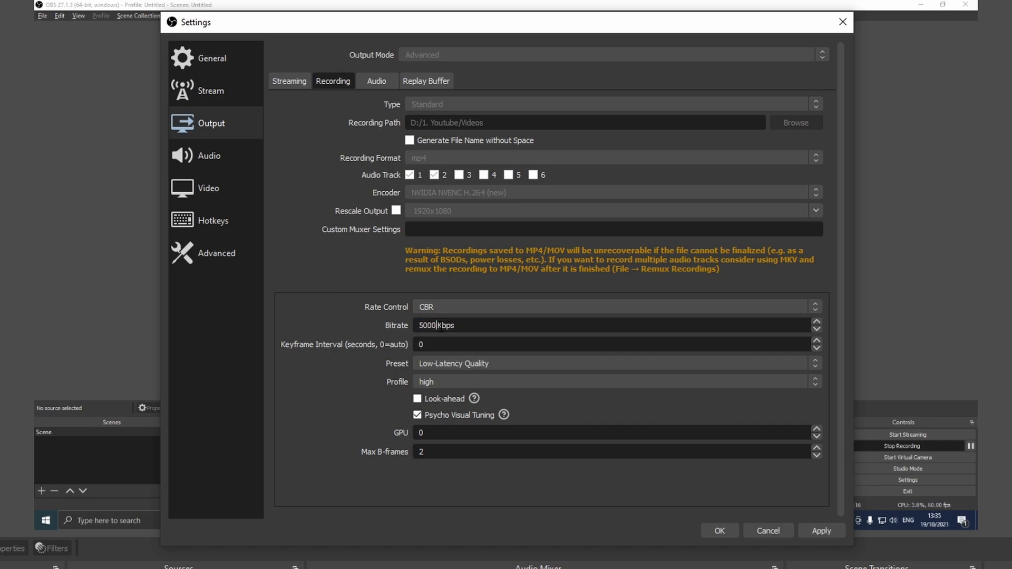
pyautogui.press('BackSpace')
pyautogui.press('BackSpace')
pyautogui.press('BackSpace')
pyautogui.press('BackSpace')
pyautogui.write('2500')
pyautogui.moveTo(437, 326); pyautogui.dragTo(417, 325)
# Try CQP recording rate control with CQ Level 15.
pyautogui.click(445, 300)
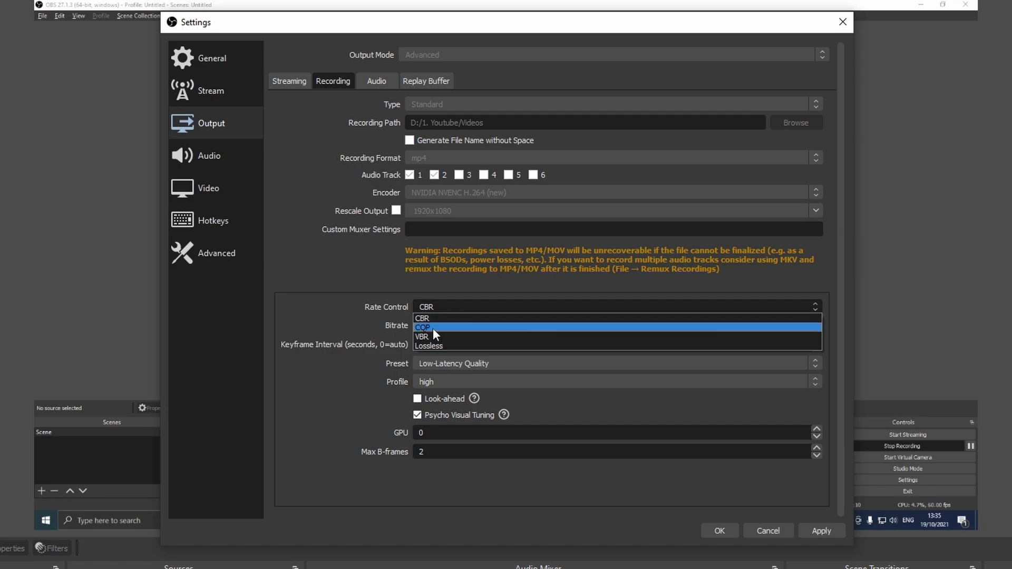
pyautogui.click(432, 328)
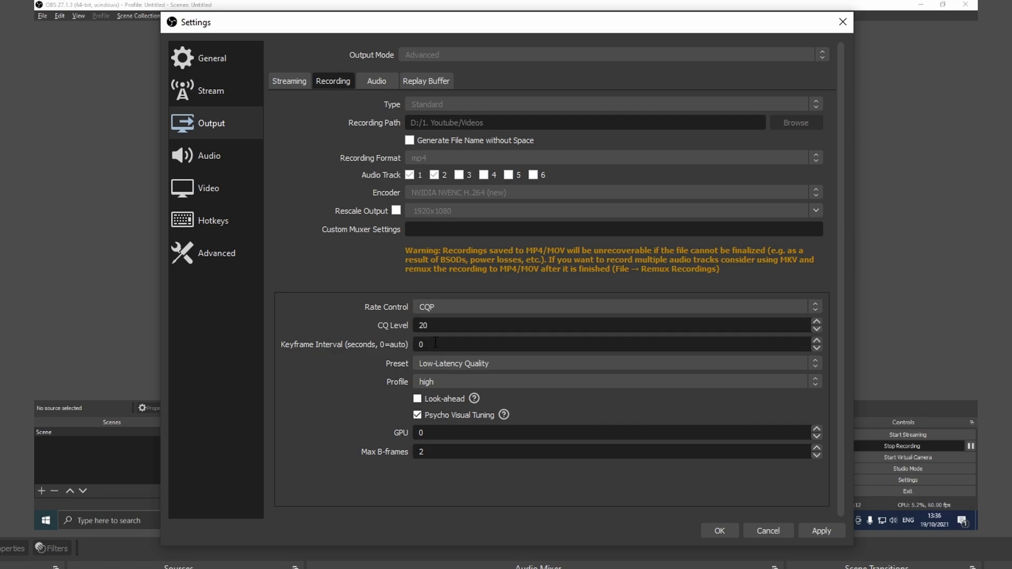
pyautogui.press('Tab')
pyautogui.write('15')
# Return recording rate control to CBR and set the bitrate to 3000 Kbps.
pyautogui.click(439, 307)
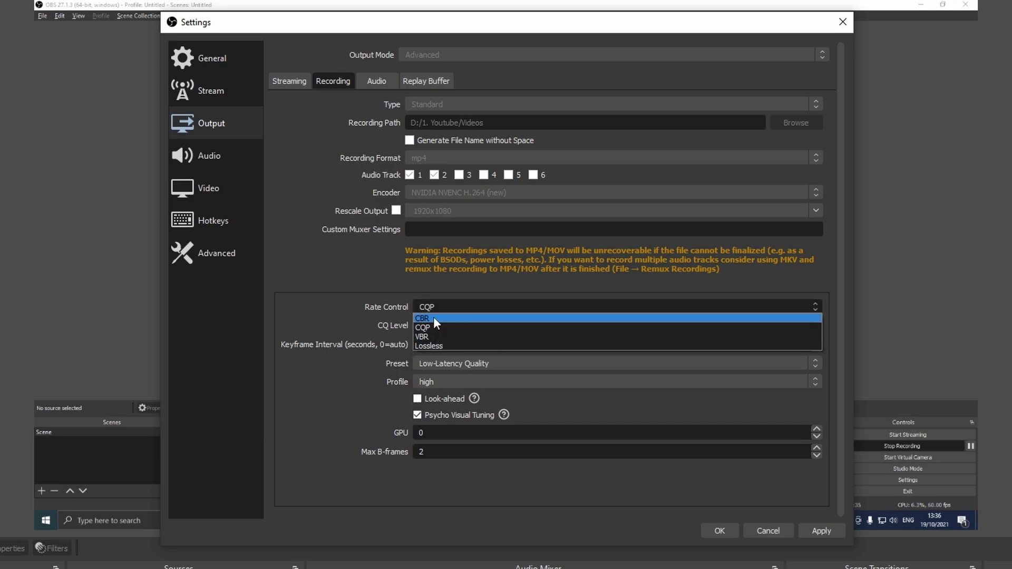
pyautogui.click(433, 318)
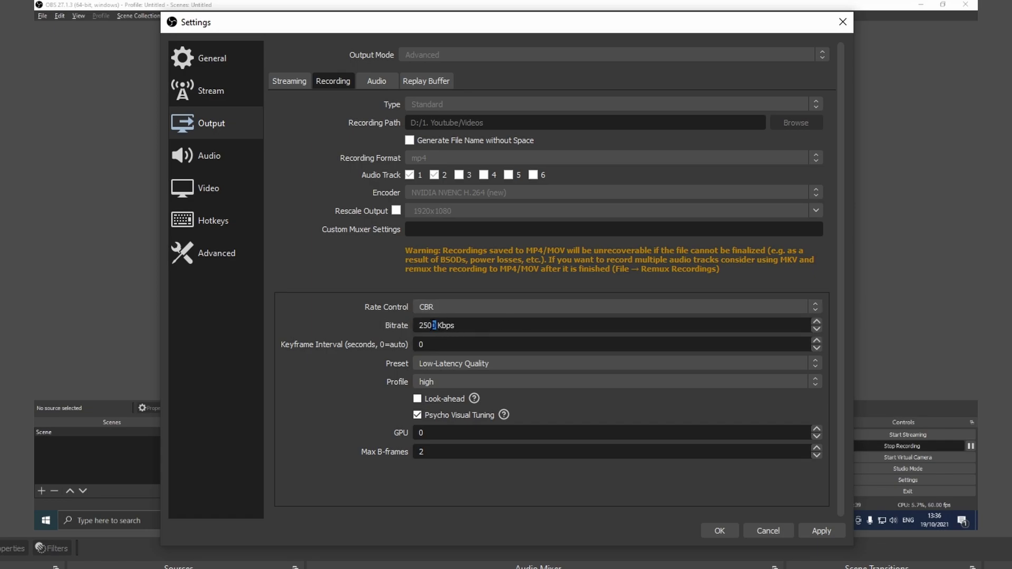
pyautogui.moveTo(438, 325); pyautogui.dragTo(384, 326)
pyautogui.write('3000')
# Switch recording rate control to VBR with 3000 Kbps bitrate and 5000 Kbps max bitrate.
pyautogui.click(445, 303)
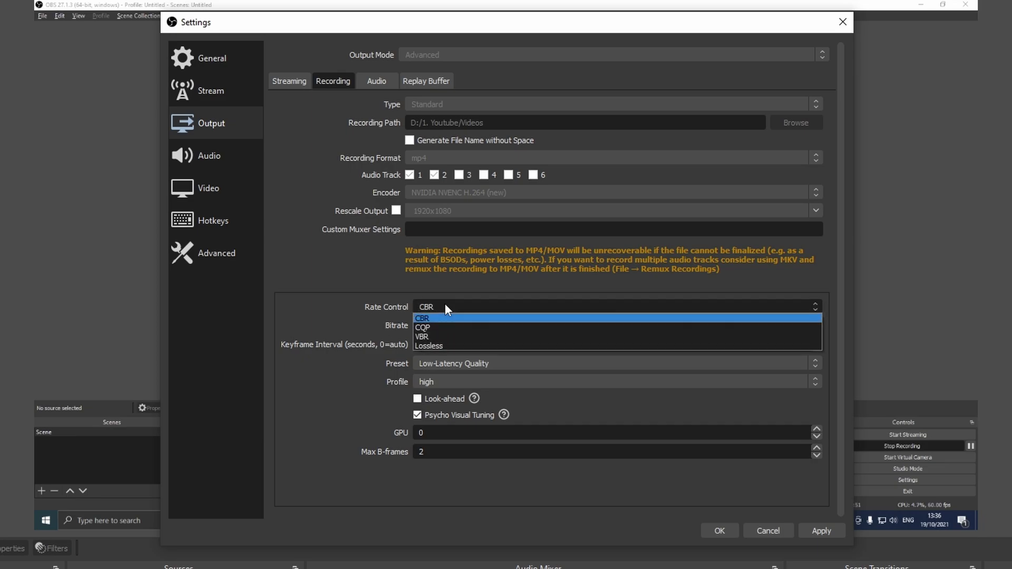
pyautogui.click(434, 340)
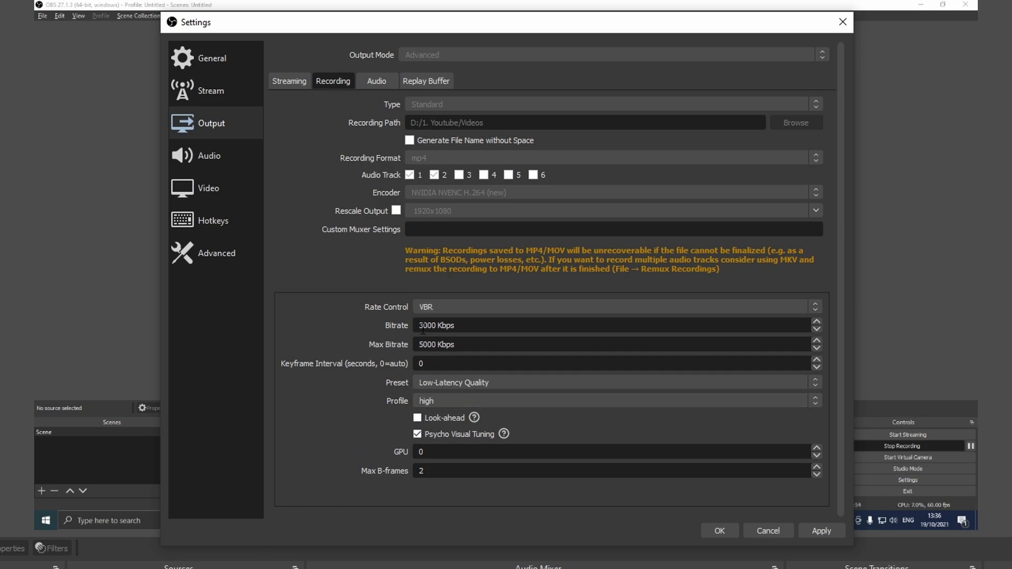
pyautogui.hotkey('shift', 'Left')
pyautogui.tripleClick(441, 327)
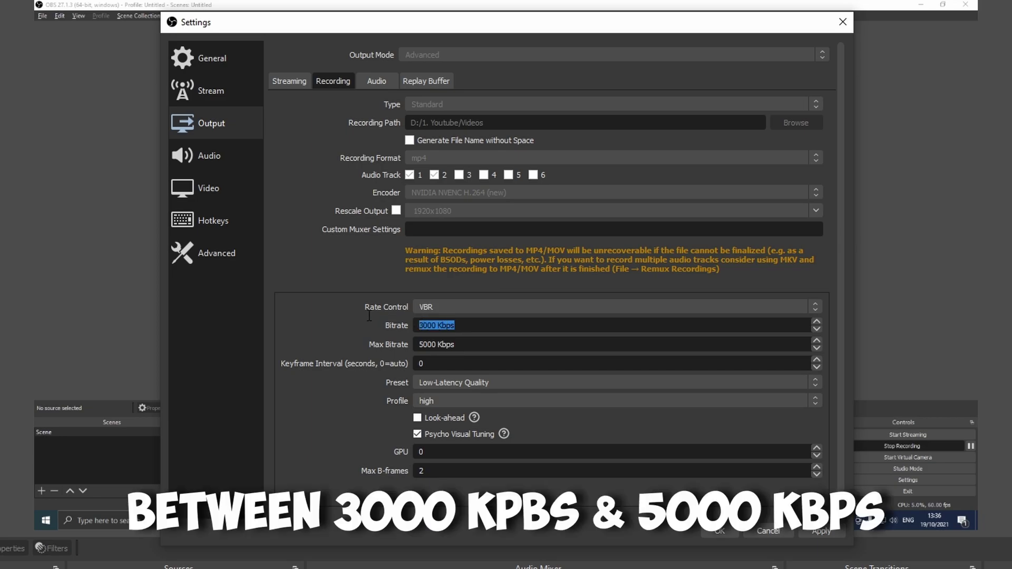
pyautogui.tripleClick(514, 347)
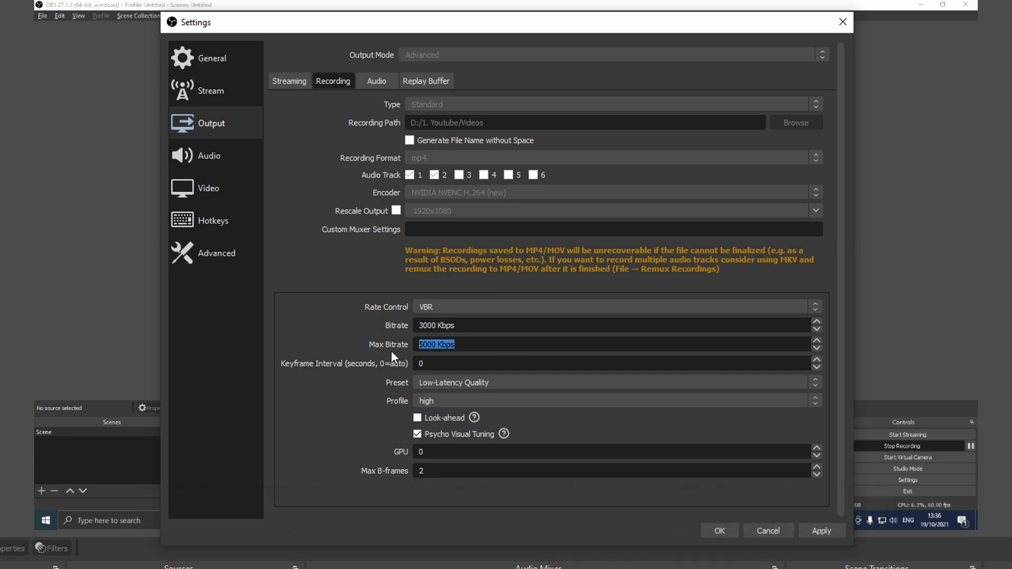
pyautogui.click(437, 364)
# Keep the Low-Latency Quality preset and high profile, then apply the recording settings.
pyautogui.click(476, 382)
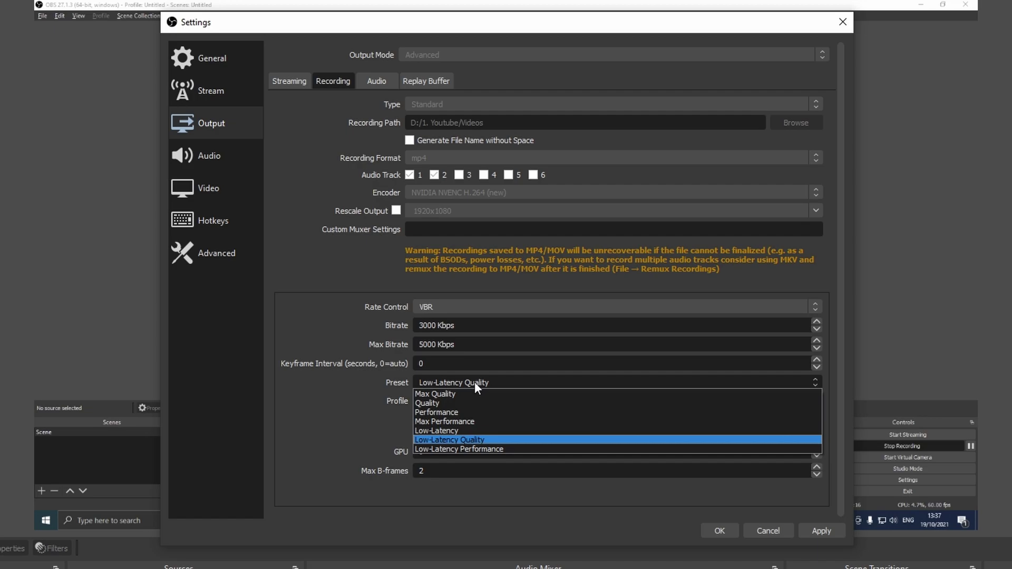
pyautogui.click(475, 384)
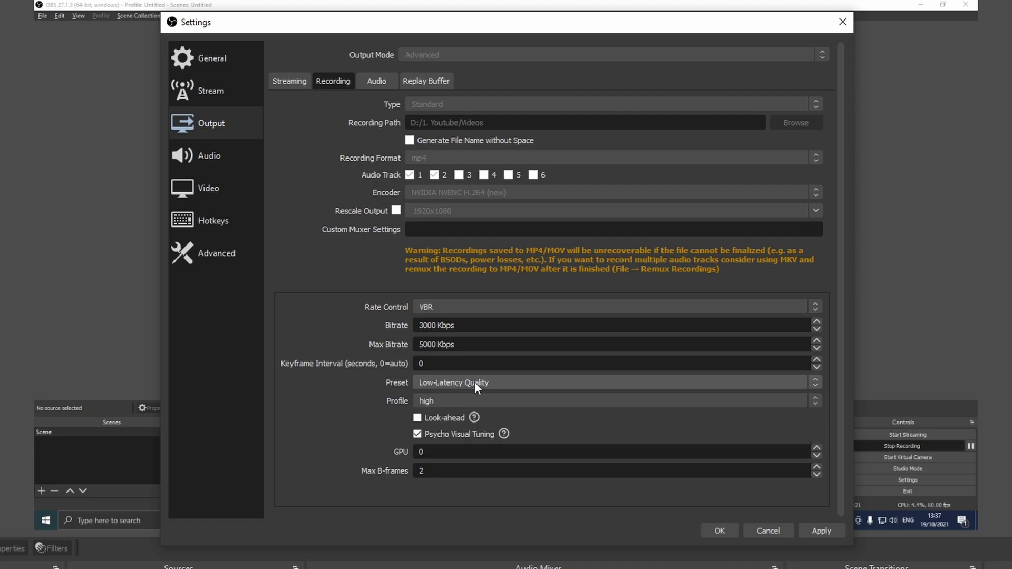
pyautogui.click(474, 385)
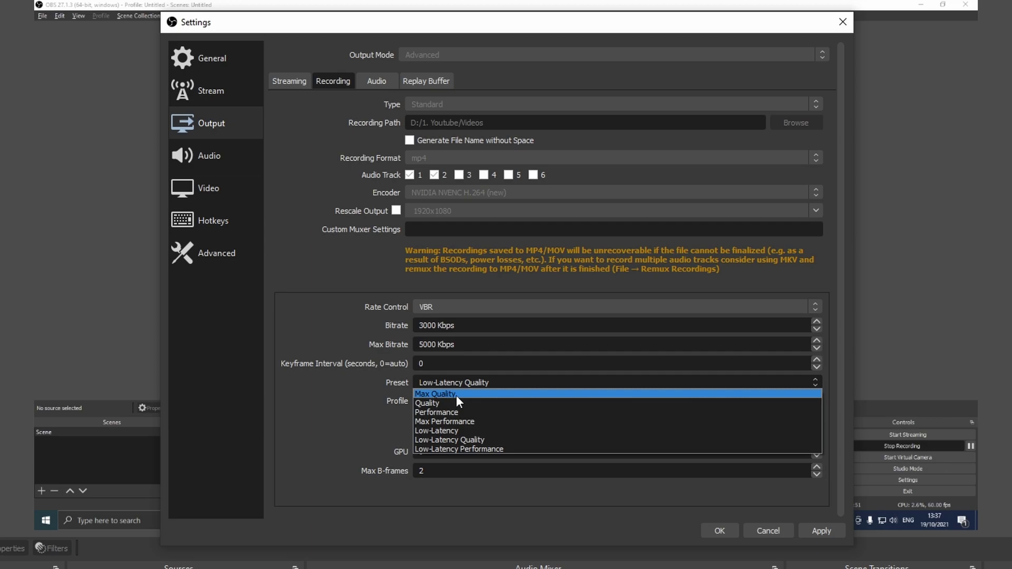
pyautogui.click(463, 376)
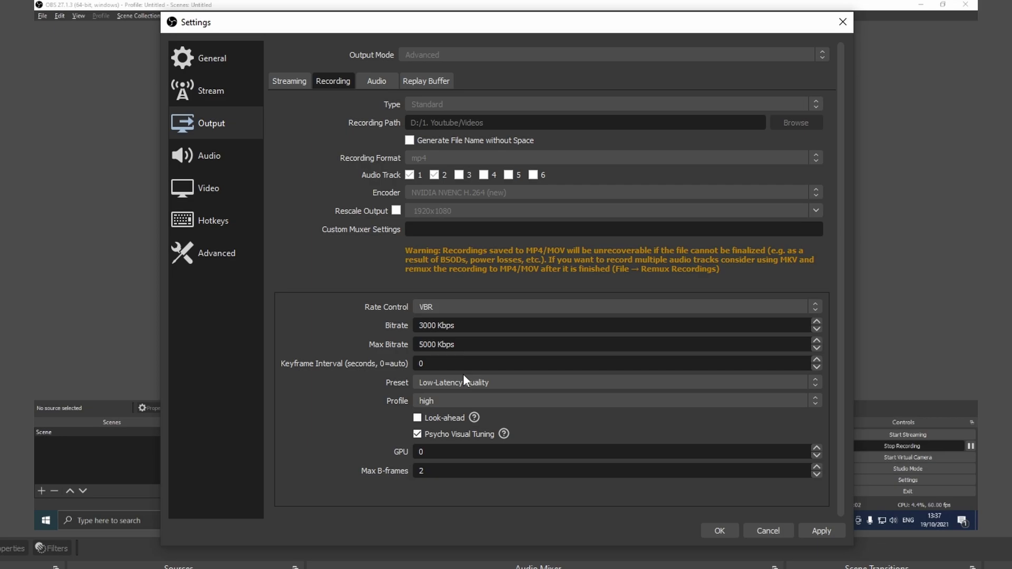
pyautogui.click(457, 401)
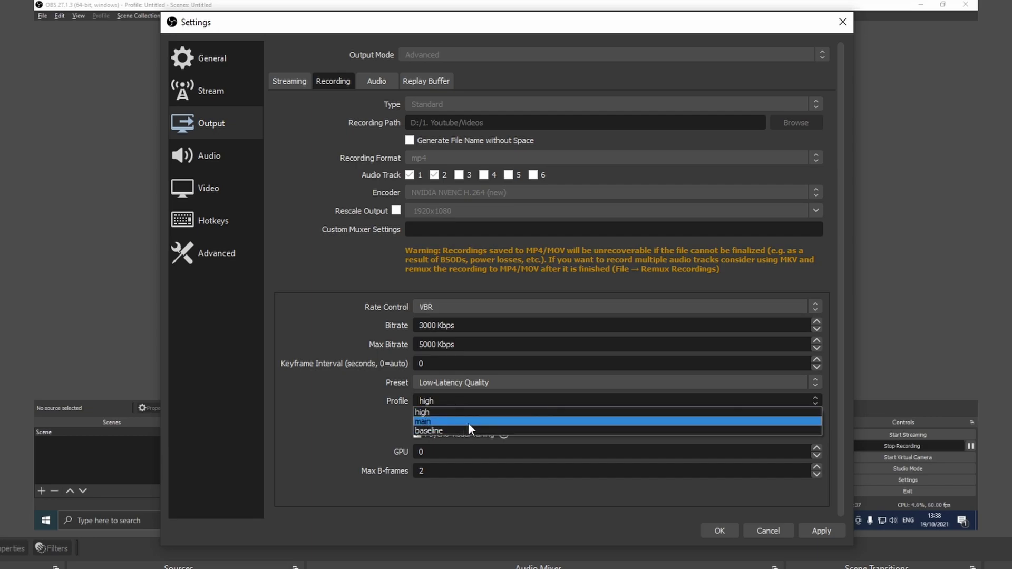
pyautogui.click(468, 422)
pyautogui.click(510, 403)
pyautogui.click(511, 412)
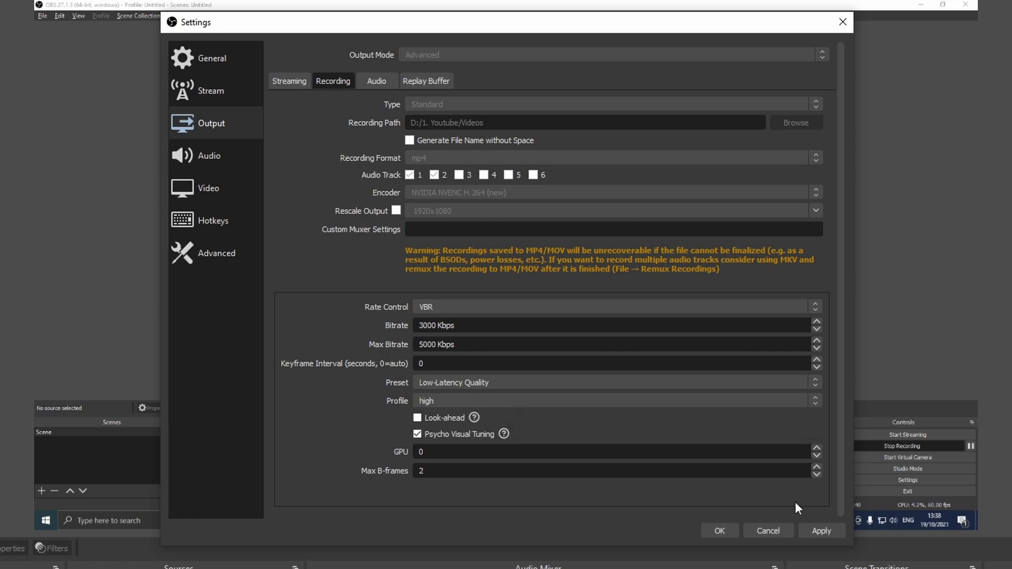
# Change recording rate control from VBR back to CBR and select its 40000 Kbps bitrate.
pyautogui.click(298, 78)
pyautogui.click(318, 84)
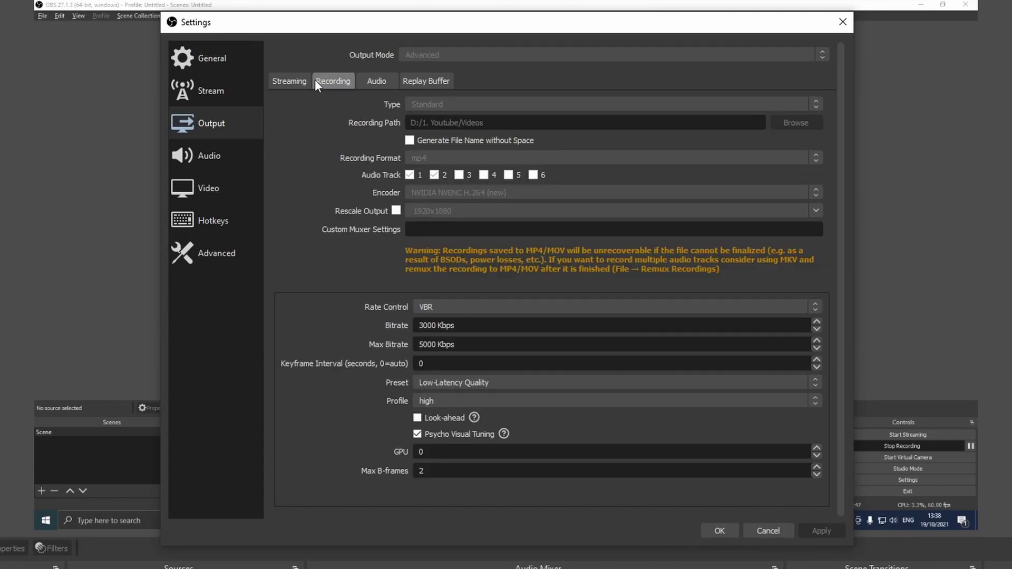
pyautogui.click(511, 307)
pyautogui.click(433, 322)
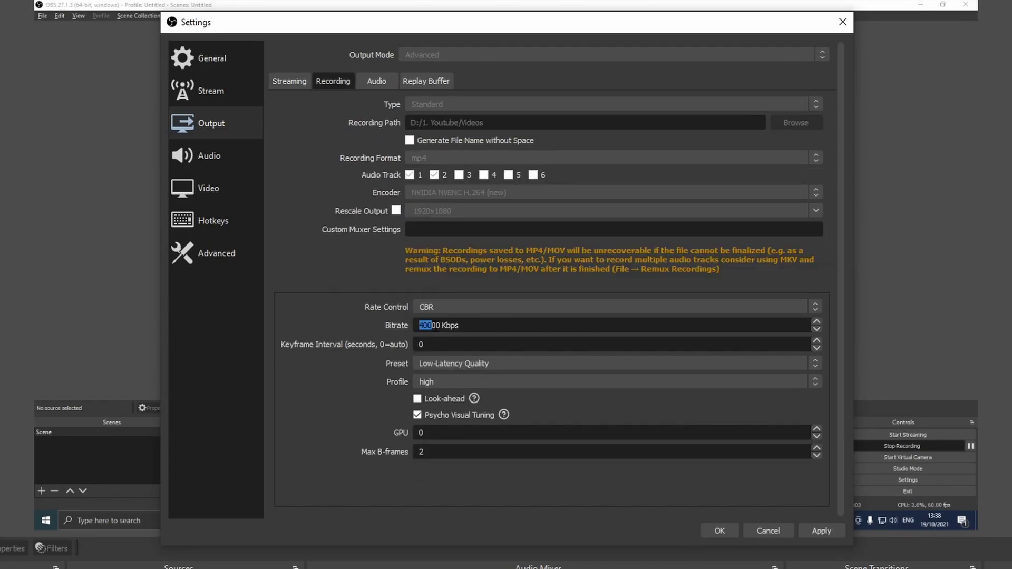
pyautogui.moveTo(431, 325); pyautogui.dragTo(452, 334)
pyautogui.click(294, 257)
pyautogui.moveTo(441, 327); pyautogui.dragTo(416, 326)
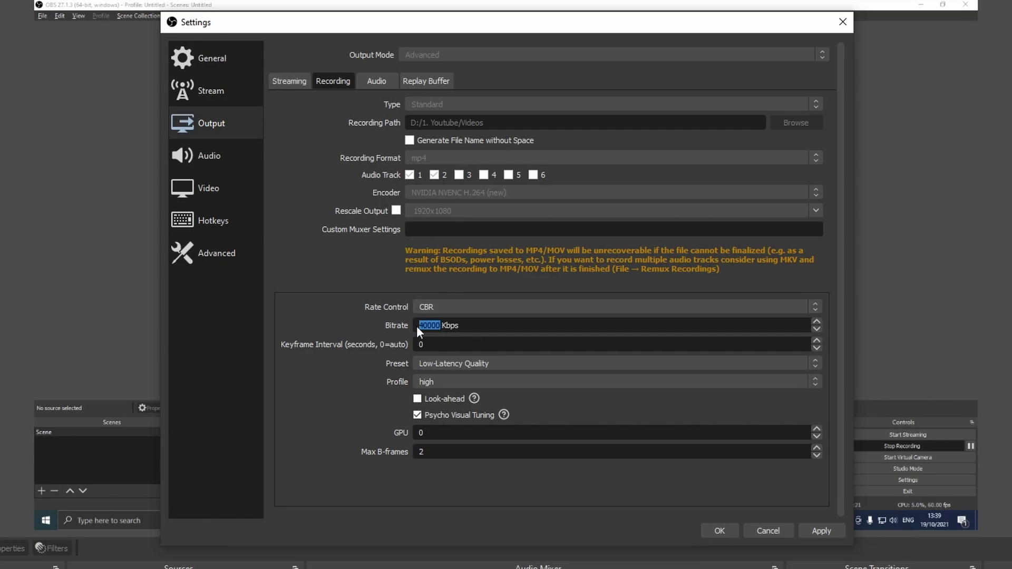
# Raise the streaming CBR bitrate from 2000 to 7000 Kbps.
pyautogui.click(302, 86)
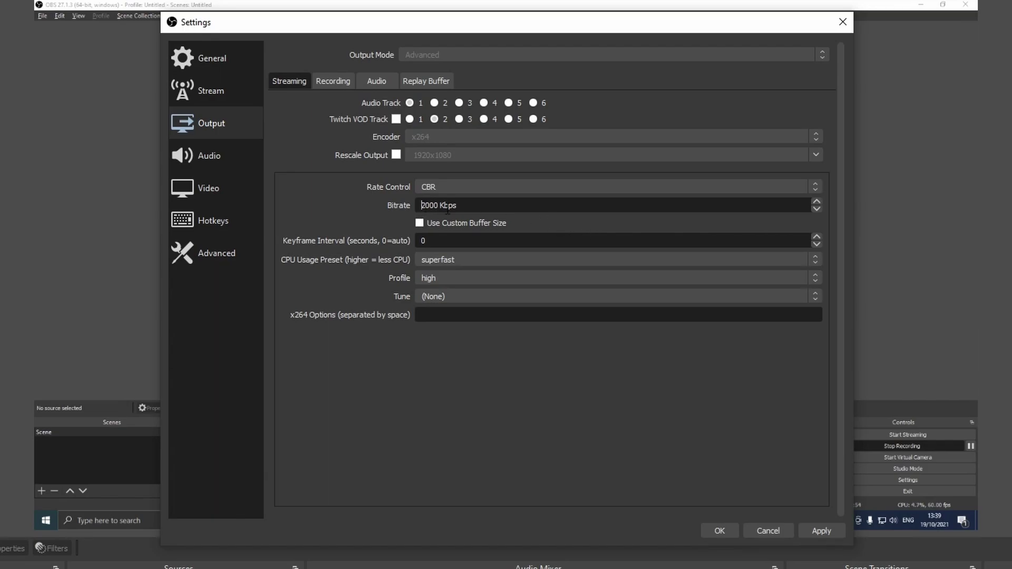
pyautogui.press('BackSpace')
pyautogui.write('2')
pyautogui.press('Delete')
pyautogui.write('5')
pyautogui.press('BackSpace')
pyautogui.press('BackSpace')
pyautogui.write('40')
pyautogui.moveTo(426, 205); pyautogui.dragTo(421, 205)
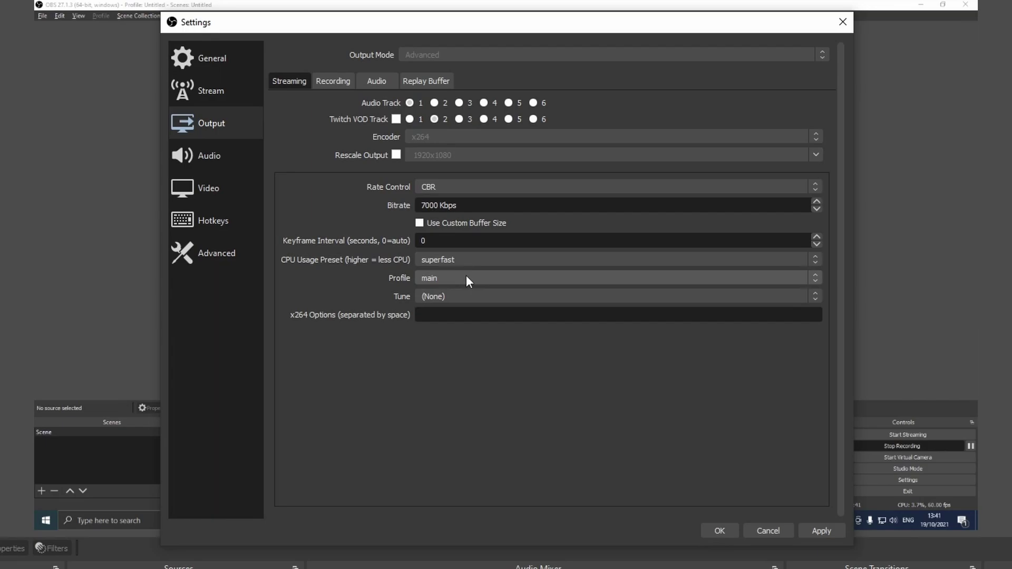
# Change the streaming x264 encoder profile from main to high.
pyautogui.click(466, 278)
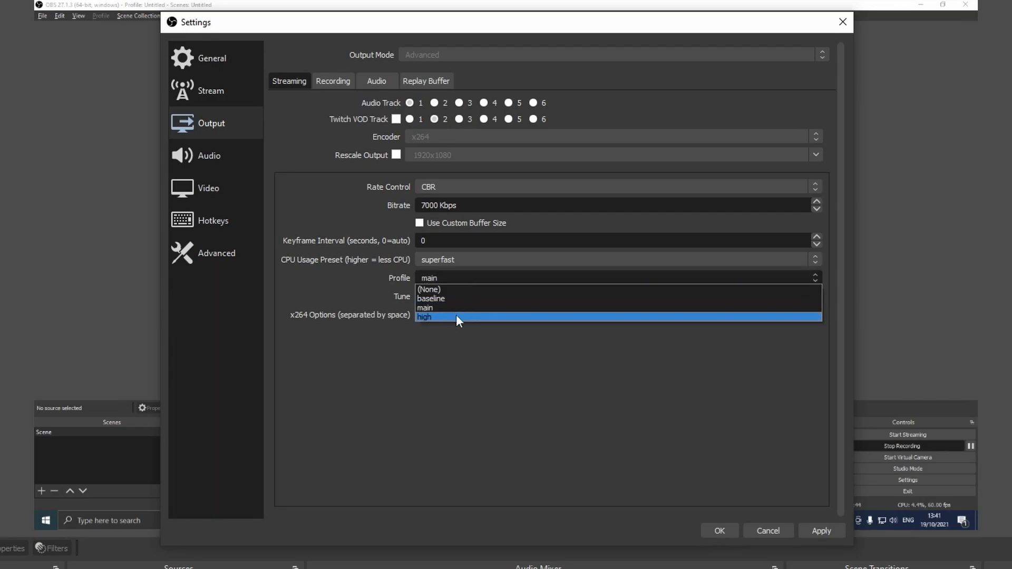
pyautogui.click(456, 317)
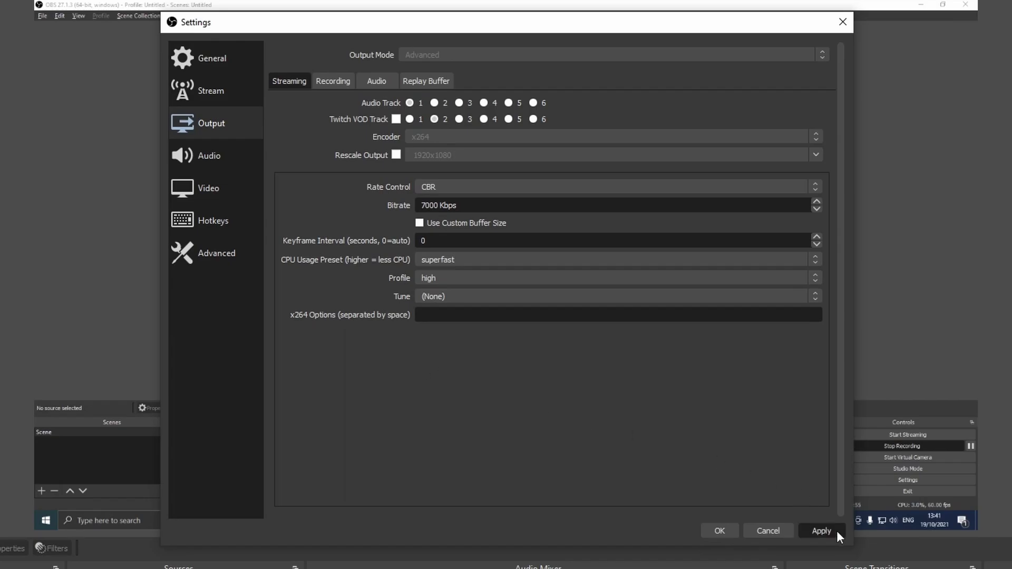